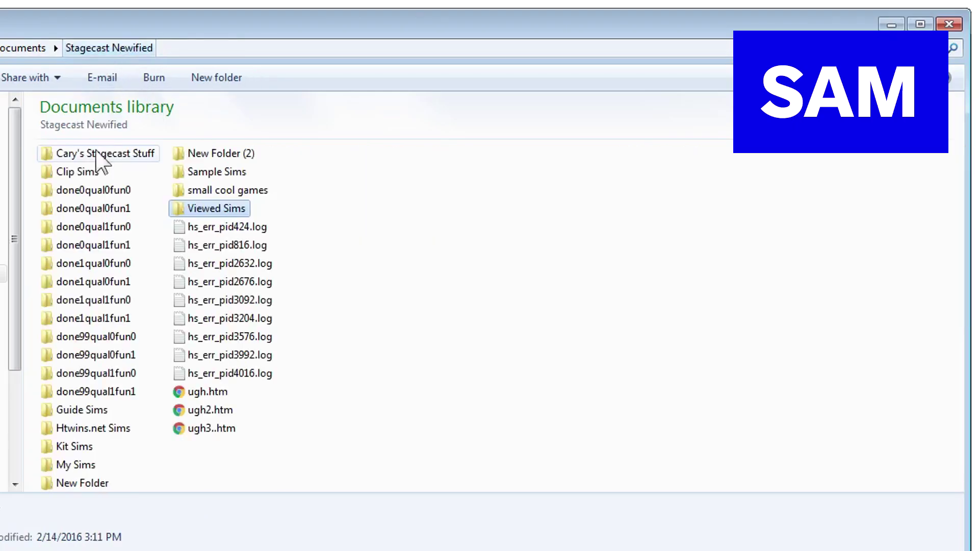
Step: Open City Stuff!.sim from Cary's Stagecast Stuff folder in Stagecast Creator
double_click(92, 157)
click(96, 464)
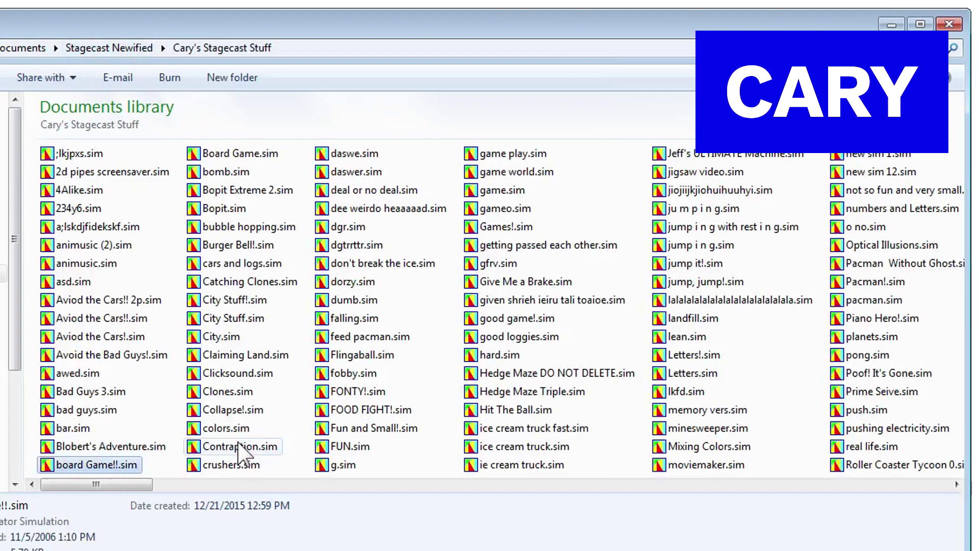
key(Down)
key(Down)
key(Down)
key(Down)
key(Down)
key(Down)
key(Down)
key(Down)
key(Down)
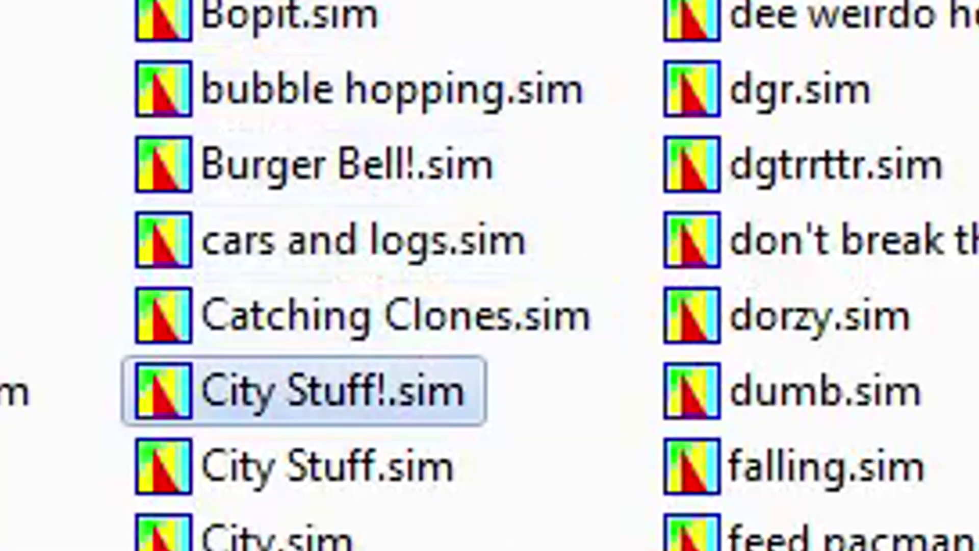
key(Down)
key(Return)
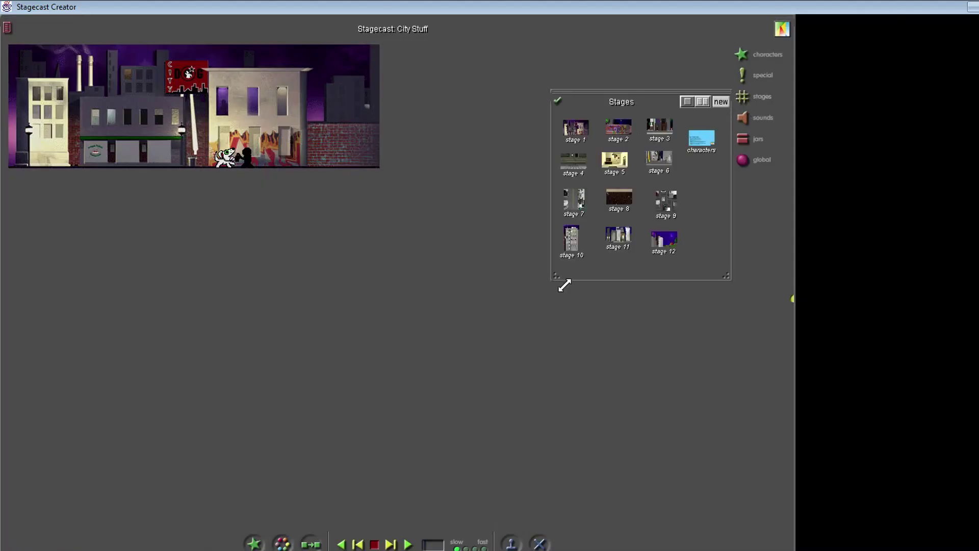
Step: Enlarge the Stages palette and select stage 10, the apartment building
drag(564, 285, 520, 310)
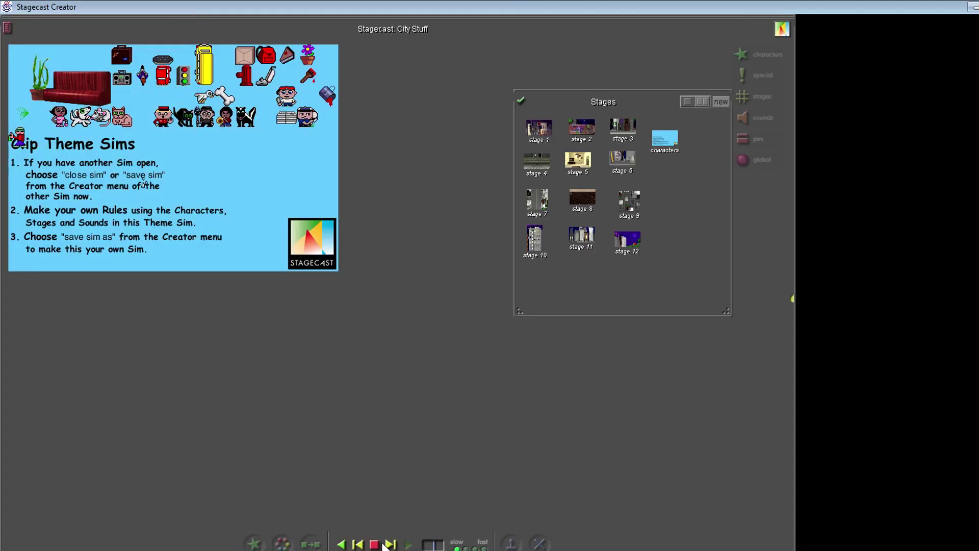
click(375, 544)
Step: Show the apartment building stage with its bottom character row and play it full screen
double_click(535, 241)
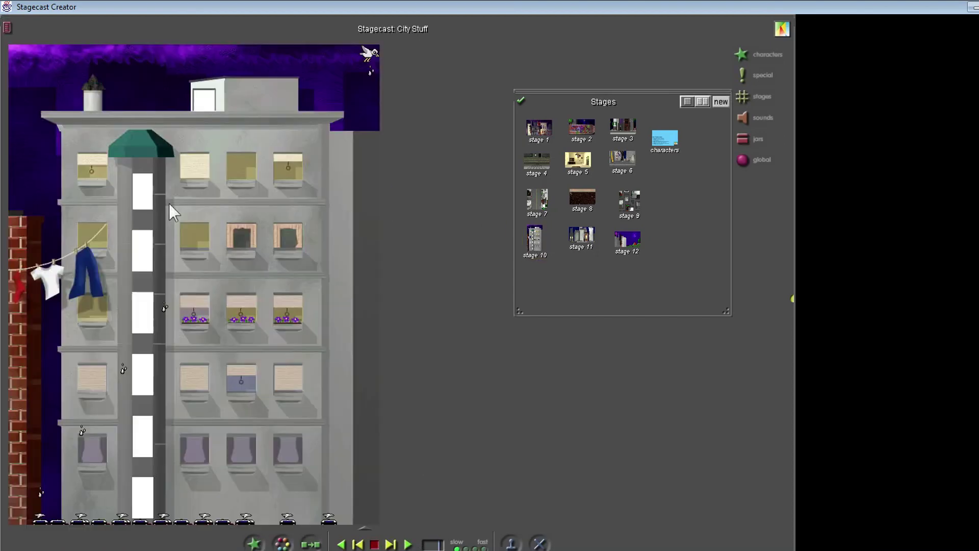
click(373, 539)
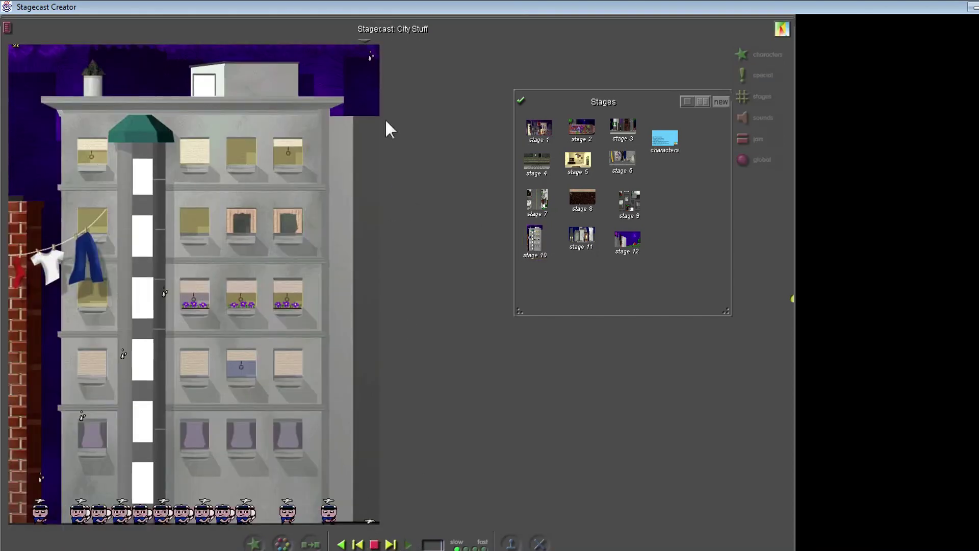
click(367, 47)
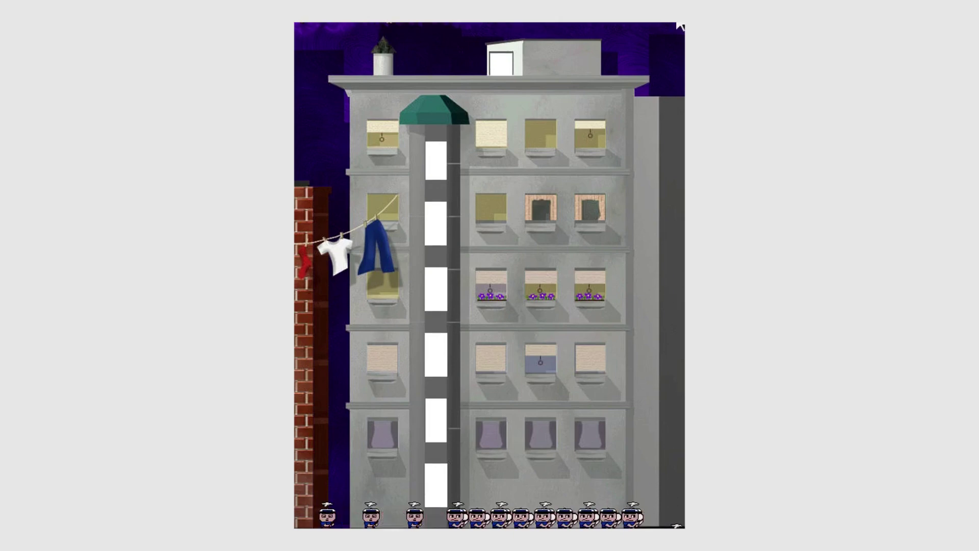
Step: Exit full screen, then show the top-down street stage (stage 7) full screen
click(680, 26)
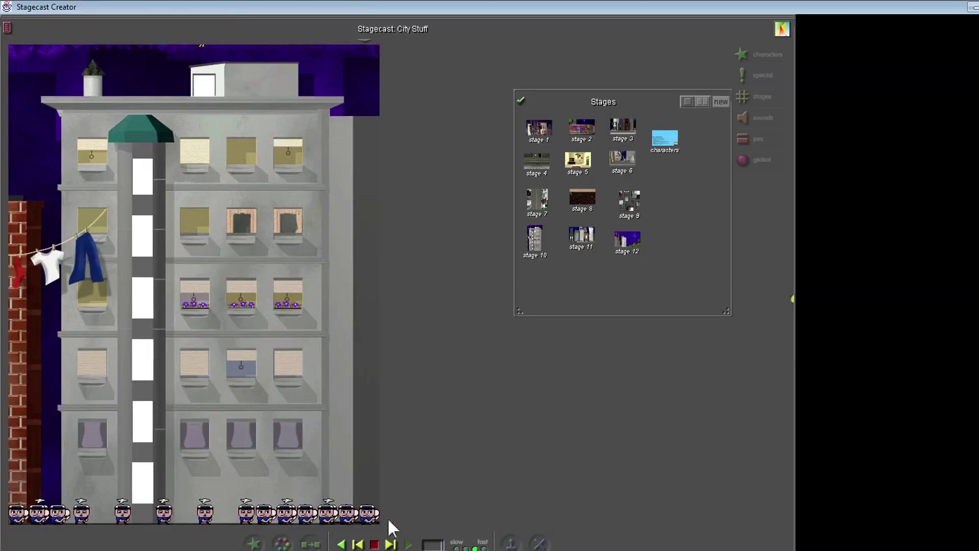
drag(536, 199, 225, 176)
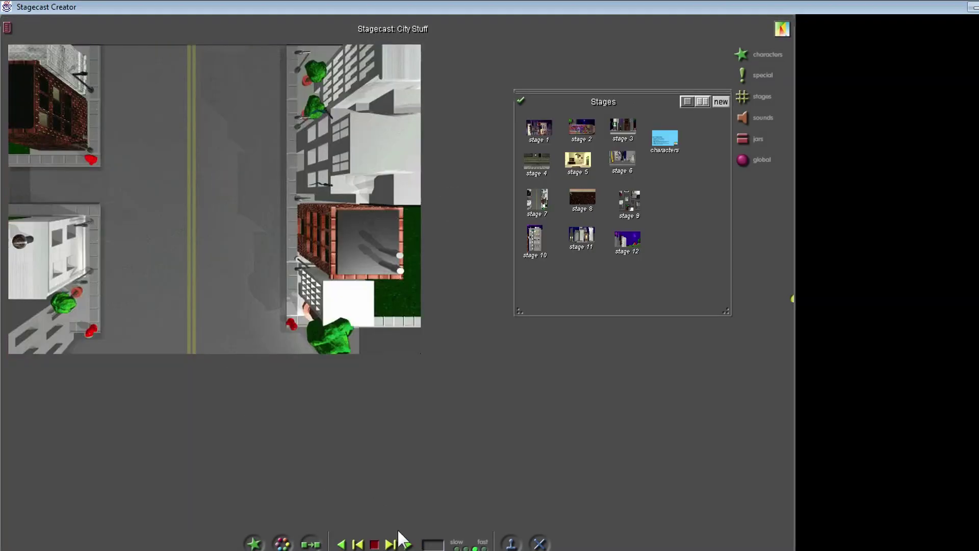
click(402, 541)
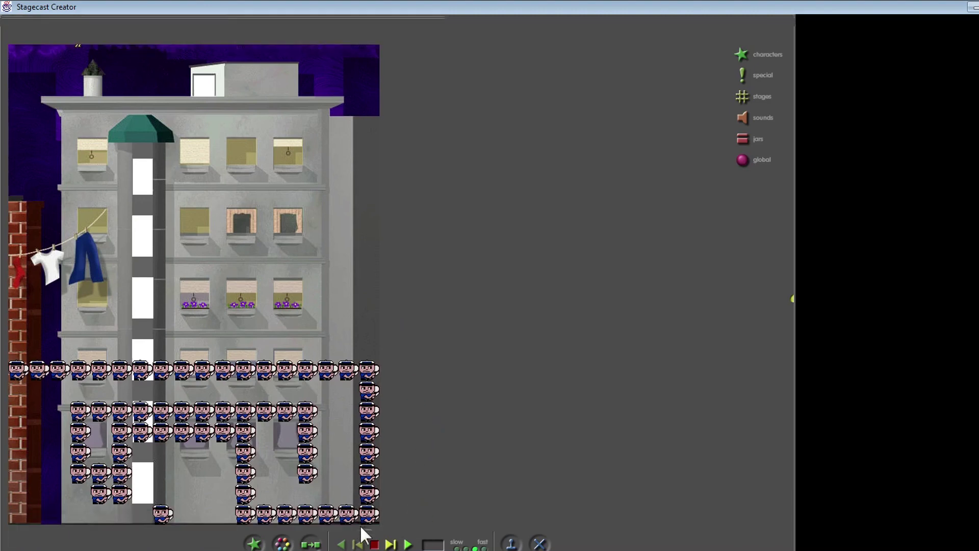
Step: Start the City Stuff simulation running again
click(408, 545)
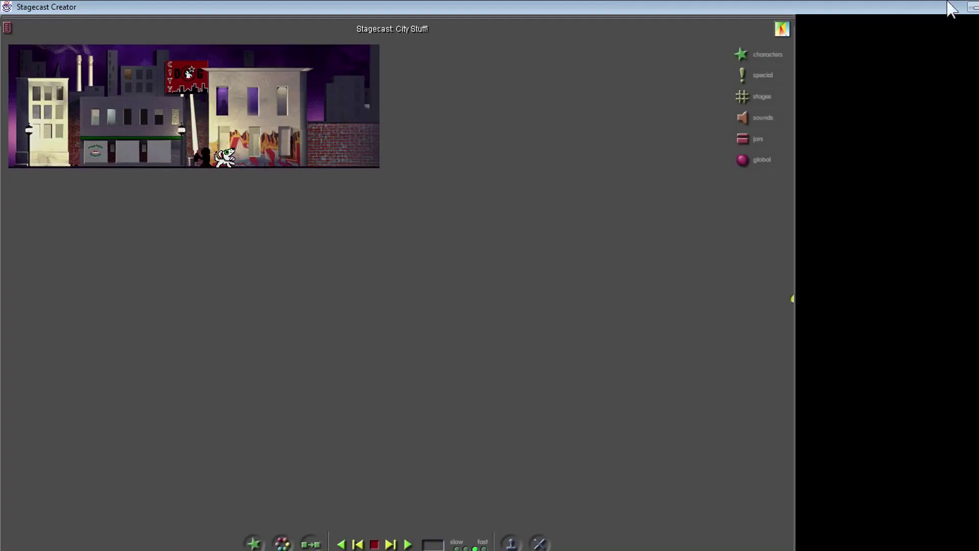
Step: Close City Stuff without saving, peek into Viewed Sims, and return to Stagecast Newified
click(535, 294)
click(110, 48)
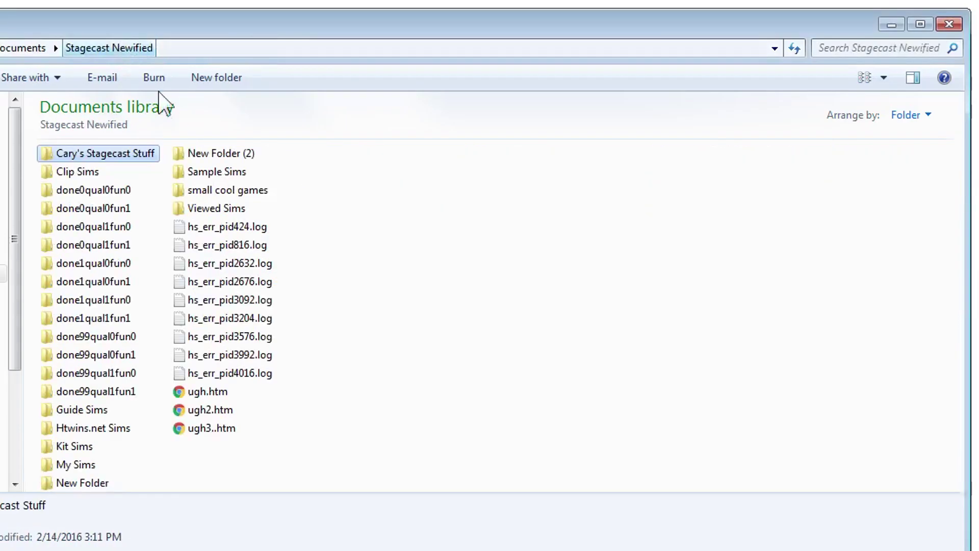
double_click(228, 158)
click(110, 48)
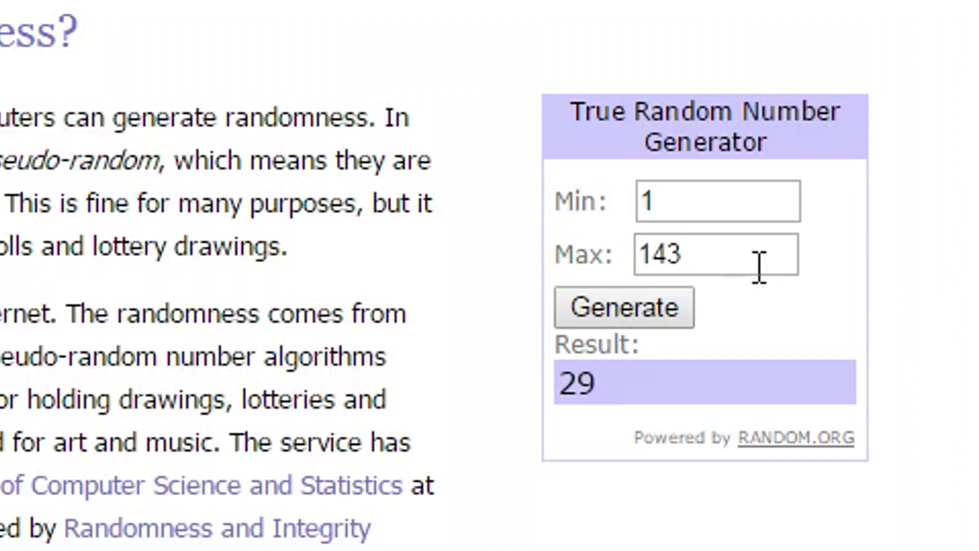
click(760, 260)
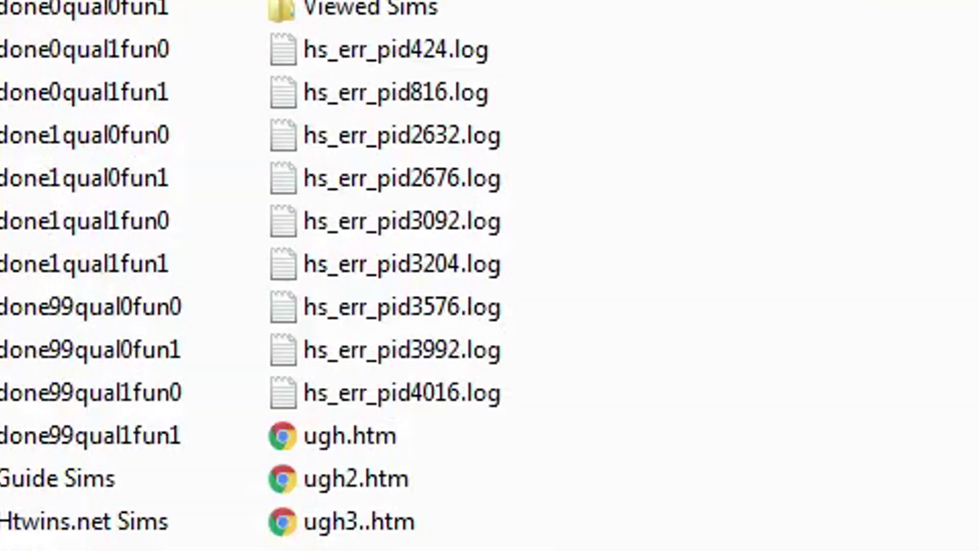
Step: Delete the last digit of the RANDOM.ORG maximum 143 to begin changing it to 141
key(BackSpace)
text(141)
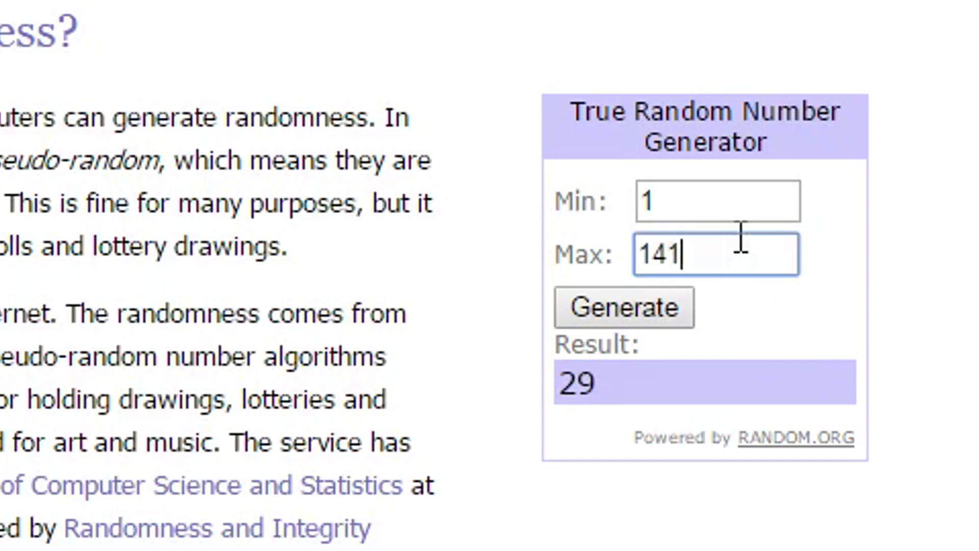